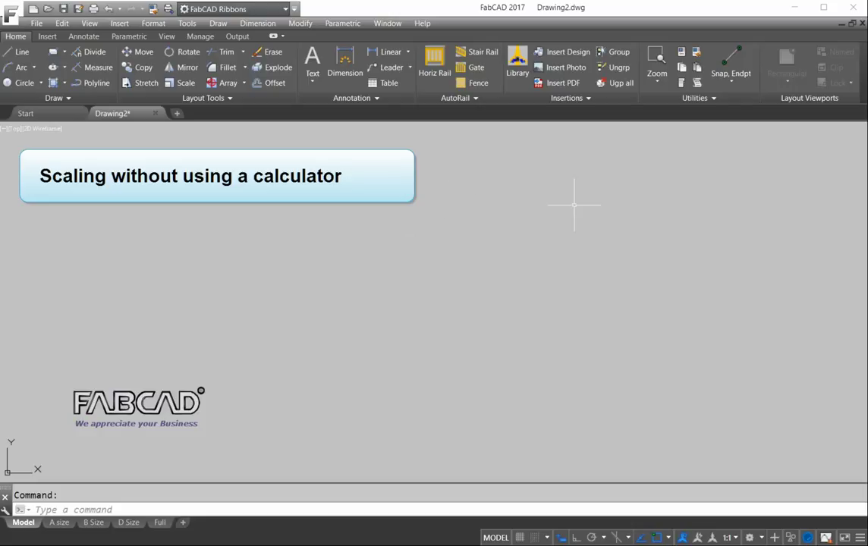
Step: Attach the photo webinar2.JPG to the drawing, placing it at a picked insertion point and scale
{"action": "left_click", "coordinate": [563, 68]}
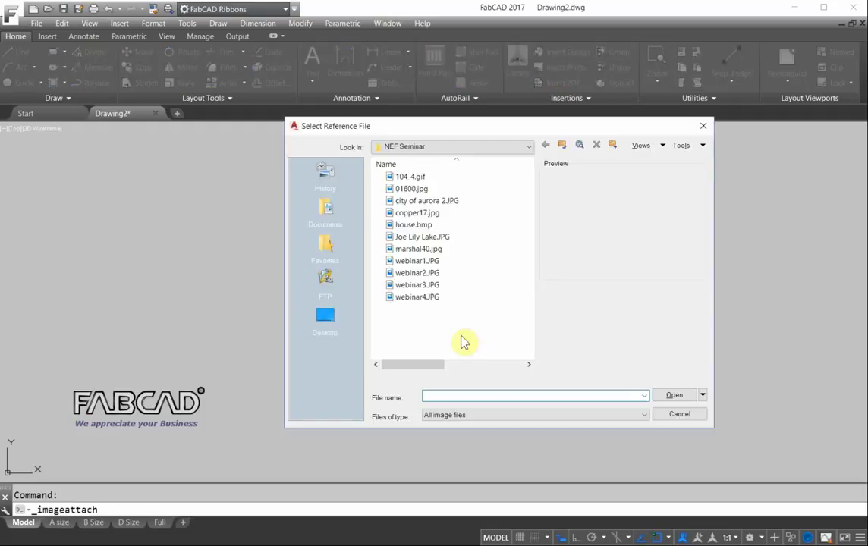
{"action": "left_click", "coordinate": [417, 273]}
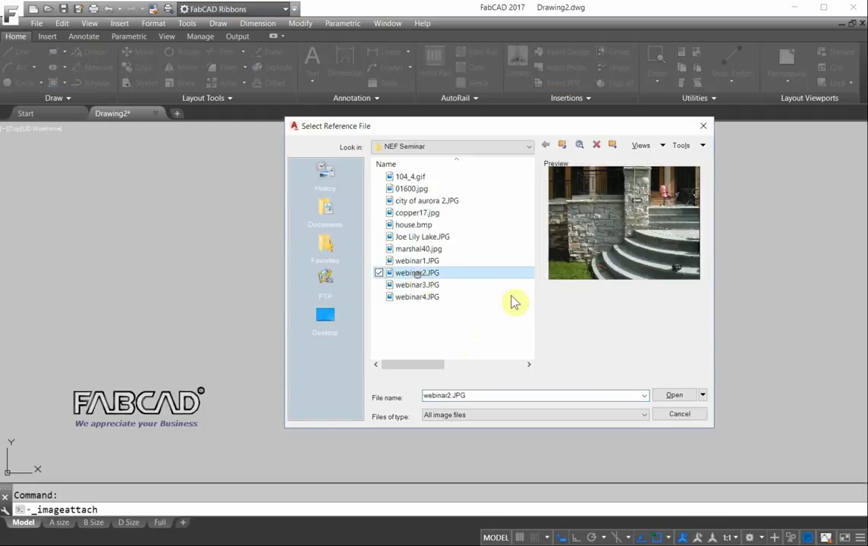
{"action": "left_click", "coordinate": [668, 396]}
{"action": "left_click", "coordinate": [445, 372]}
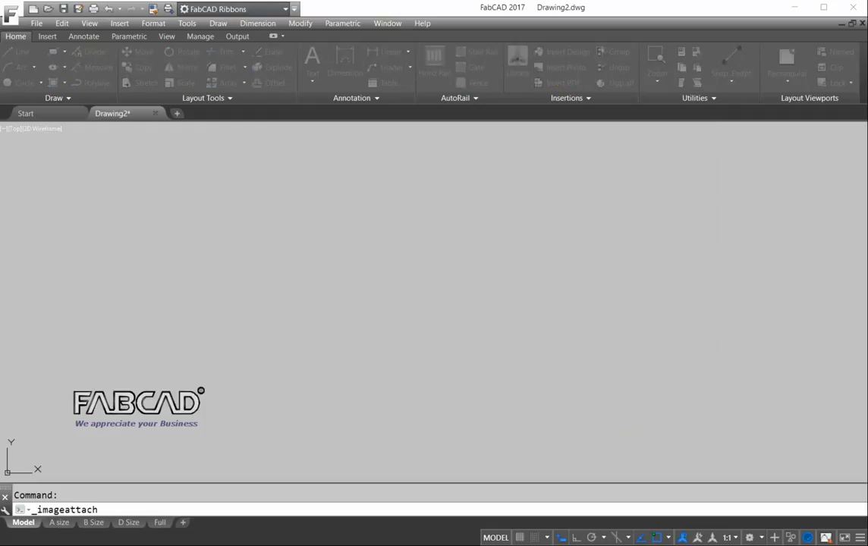
{"action": "left_click", "coordinate": [422, 358]}
{"action": "left_click", "coordinate": [597, 277]}
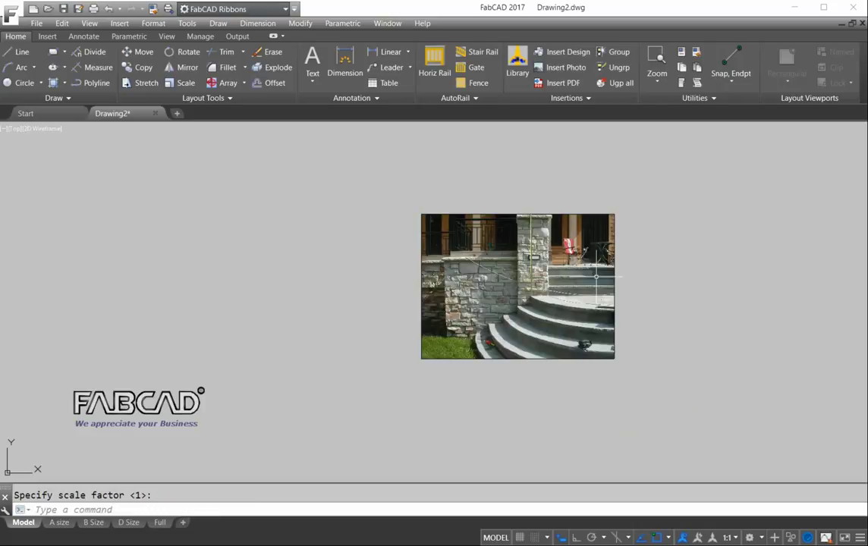
Step: Add an aligned dimension from the top step's front edge beside the pillar down to the lowest step's corner, with its line over the stone wall
{"action": "scroll", "coordinate": [499, 316], "scroll_direction": "up", "scroll_amount": 4}
{"action": "middle_click_drag", "start_coordinate": [540, 320], "coordinate": [454, 301]}
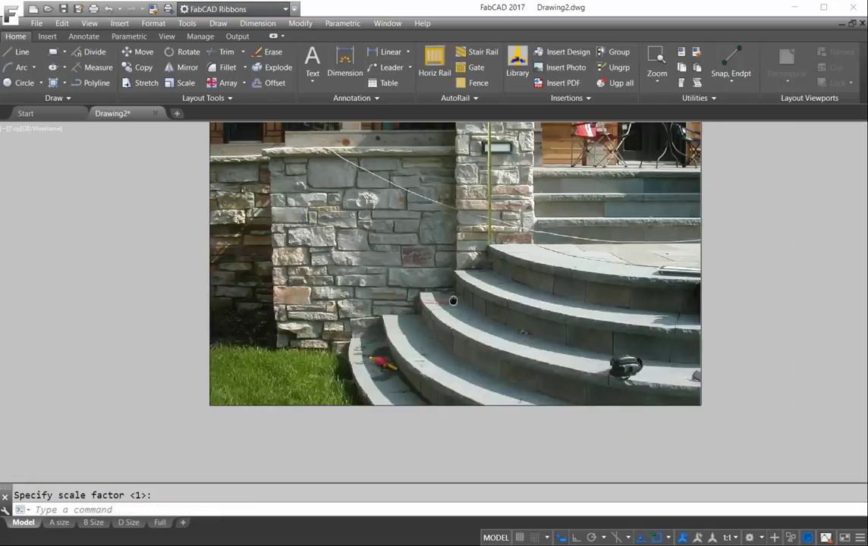
{"action": "scroll", "coordinate": [454, 301], "scroll_direction": "up", "scroll_amount": 2}
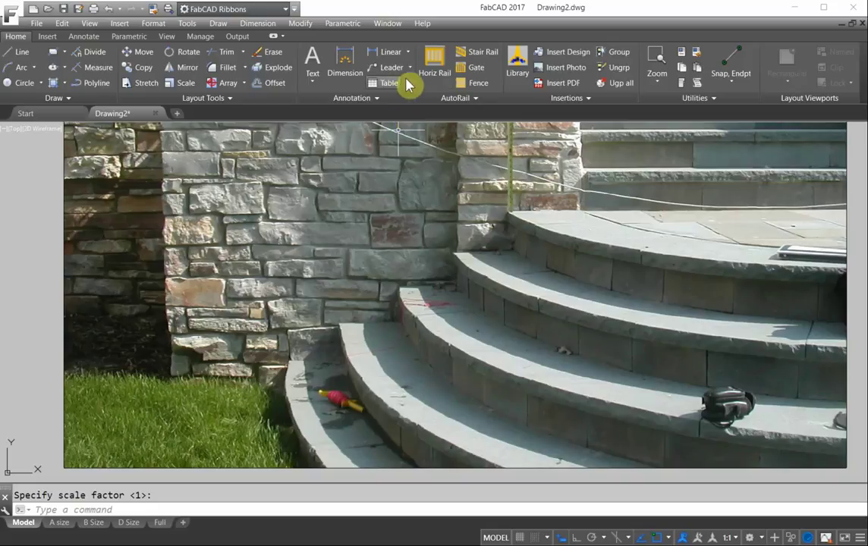
{"action": "left_click", "coordinate": [408, 57]}
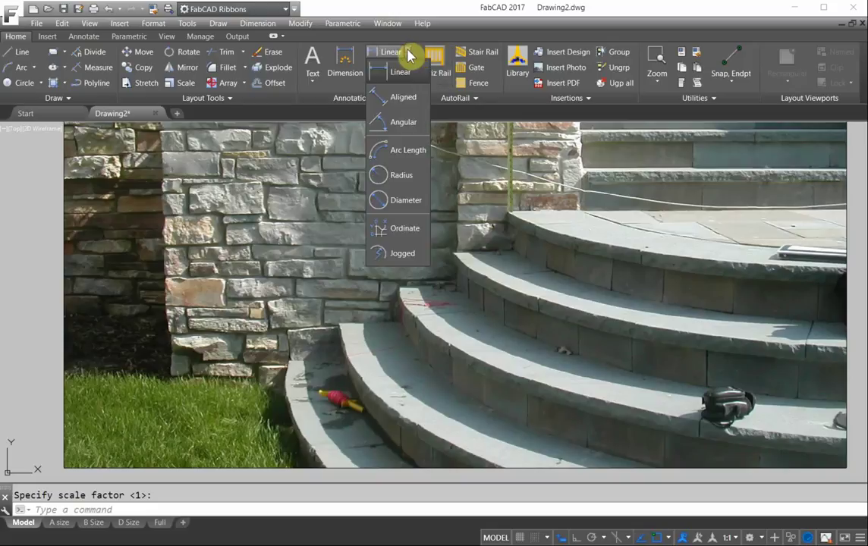
{"action": "left_click", "coordinate": [384, 103]}
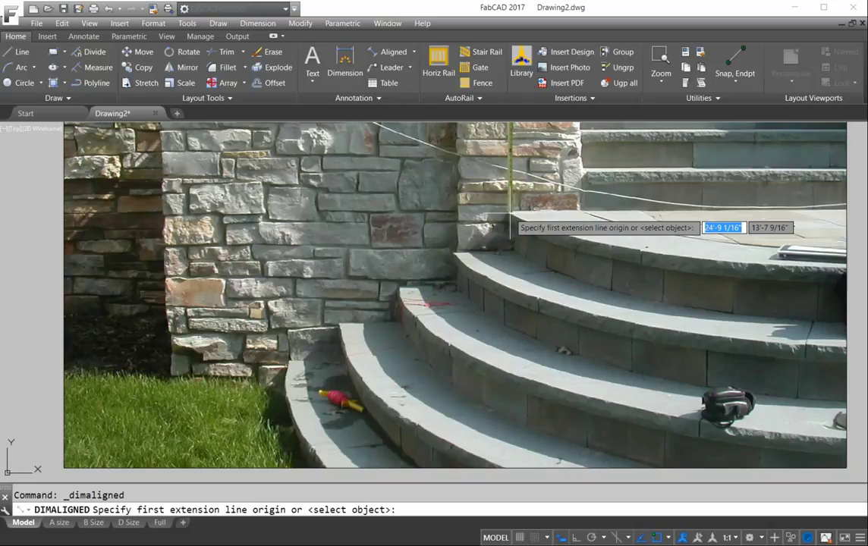
{"action": "left_click", "coordinate": [510, 216]}
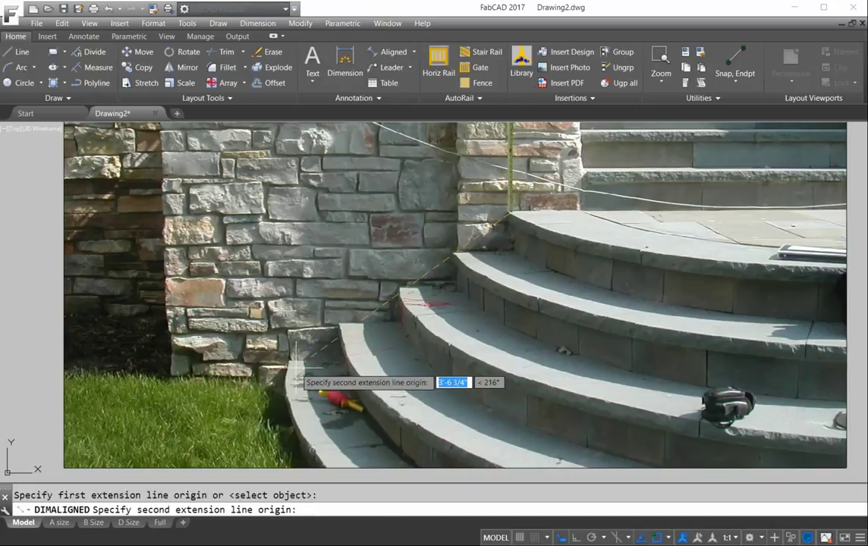
{"action": "left_click", "coordinate": [288, 359]}
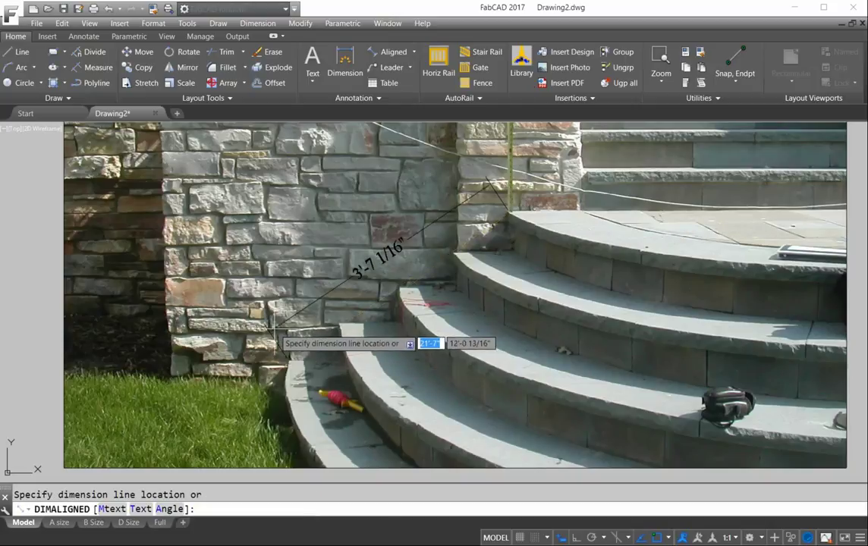
{"action": "left_click", "coordinate": [331, 290]}
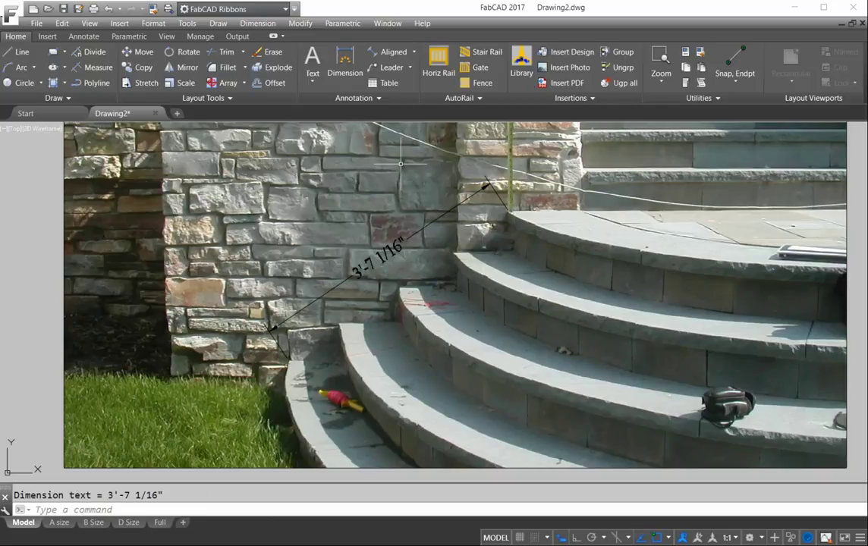
Step: Scale the photo and its dimension by reference from a base point on the steps, using the dimension line's ends as reference and 48 as new length
{"action": "left_click", "coordinate": [174, 84]}
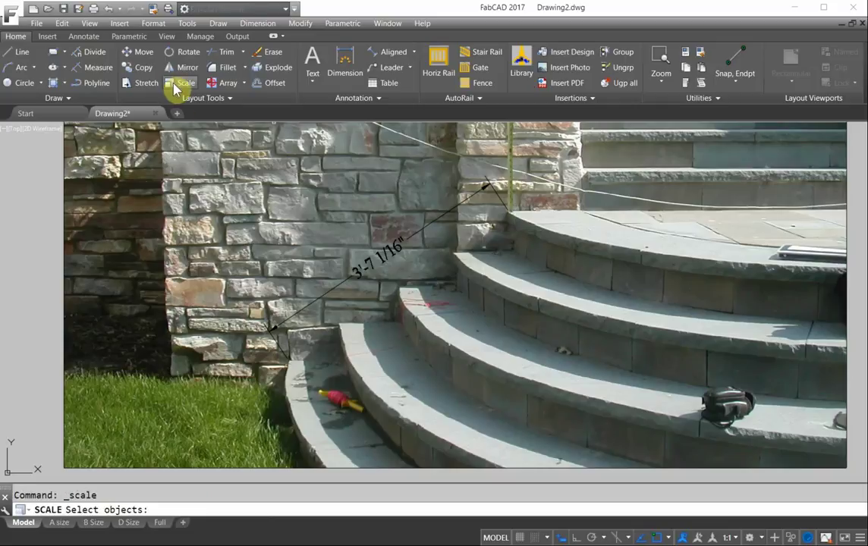
{"action": "left_click", "coordinate": [406, 322]}
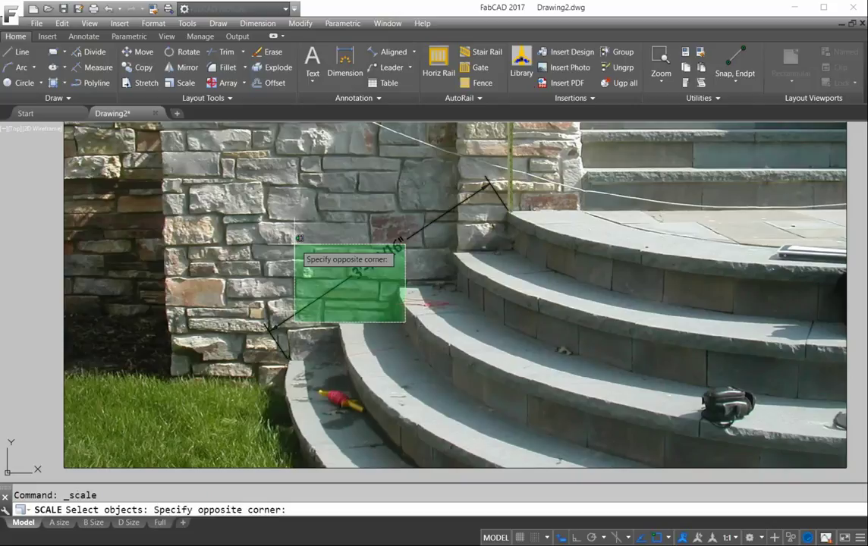
{"action": "left_click", "coordinate": [299, 238]}
{"action": "left_click", "coordinate": [42, 316]}
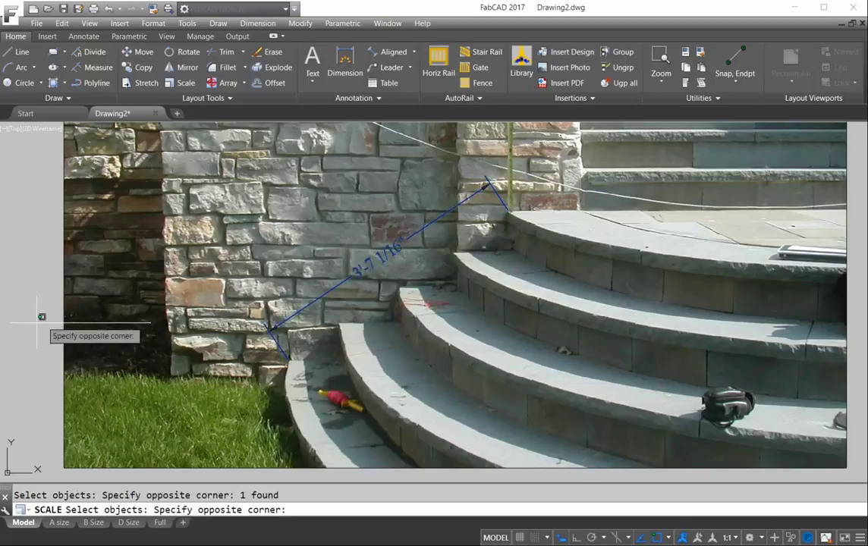
{"action": "left_click", "coordinate": [25, 326]}
{"action": "key", "text": "Return"}
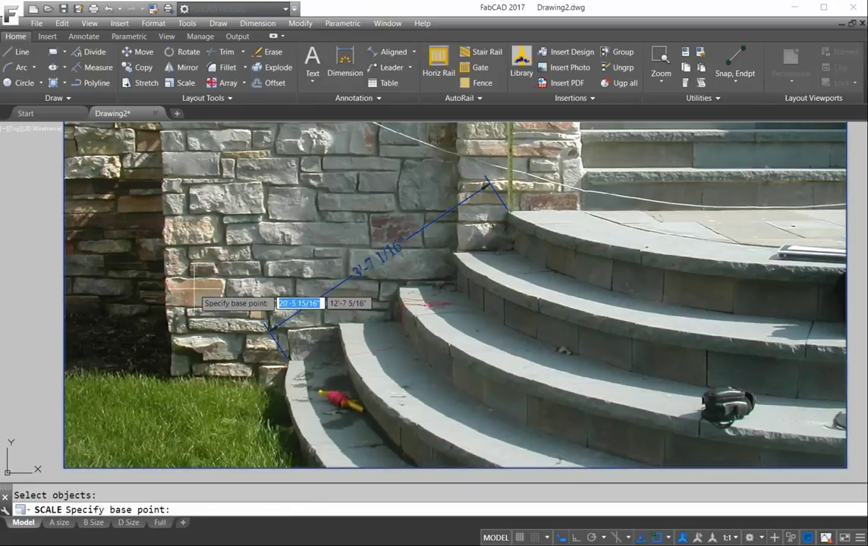
{"action": "left_click", "coordinate": [430, 317]}
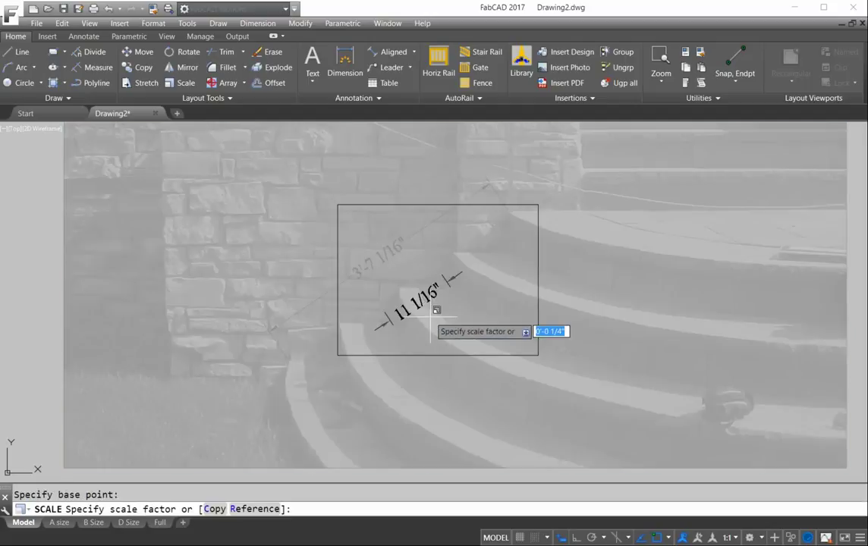
{"action": "left_click", "coordinate": [256, 509]}
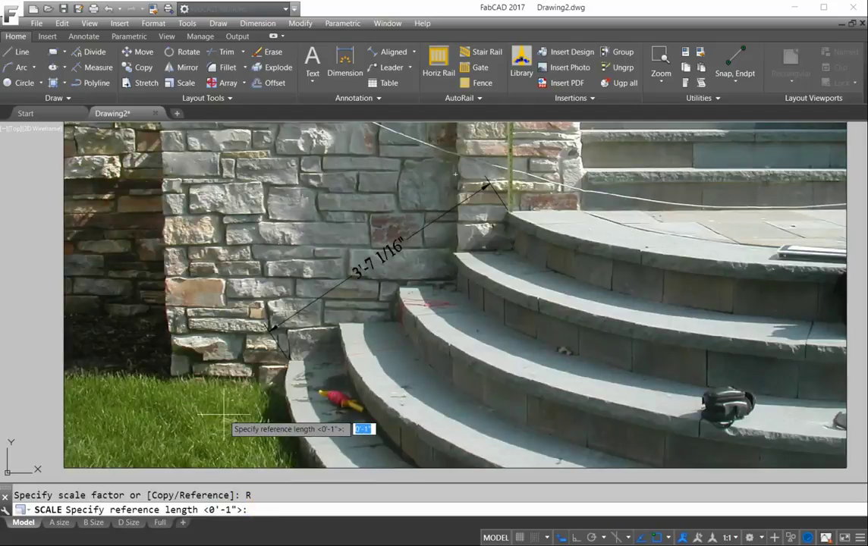
{"action": "left_click", "coordinate": [265, 324]}
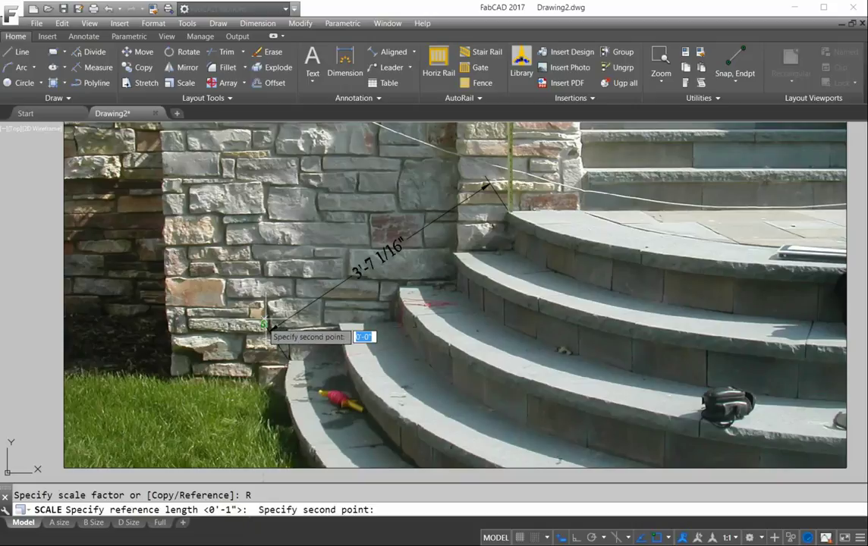
{"action": "left_click", "coordinate": [485, 176]}
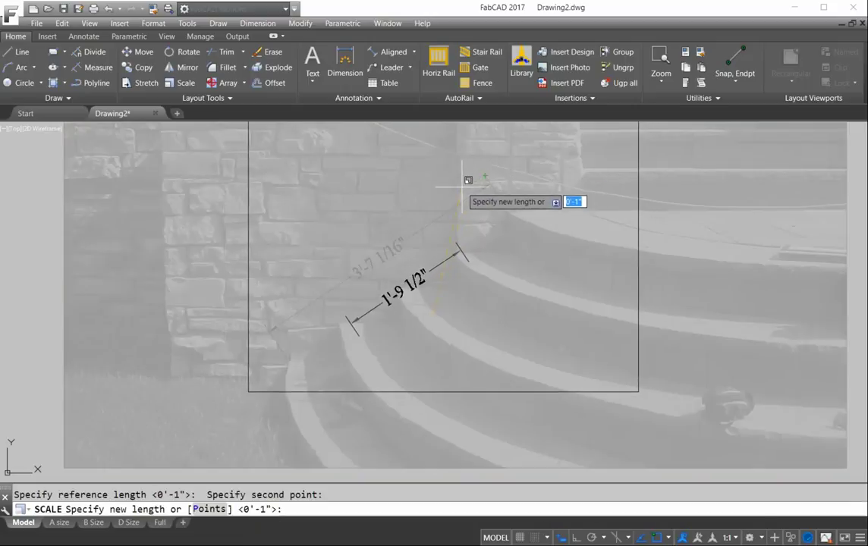
{"action": "type", "text": "48"}
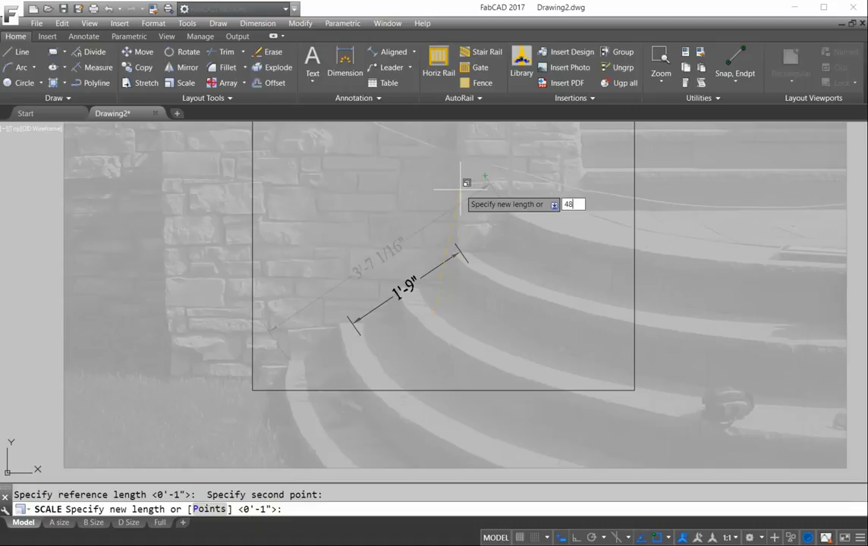
{"action": "key", "text": "Return"}
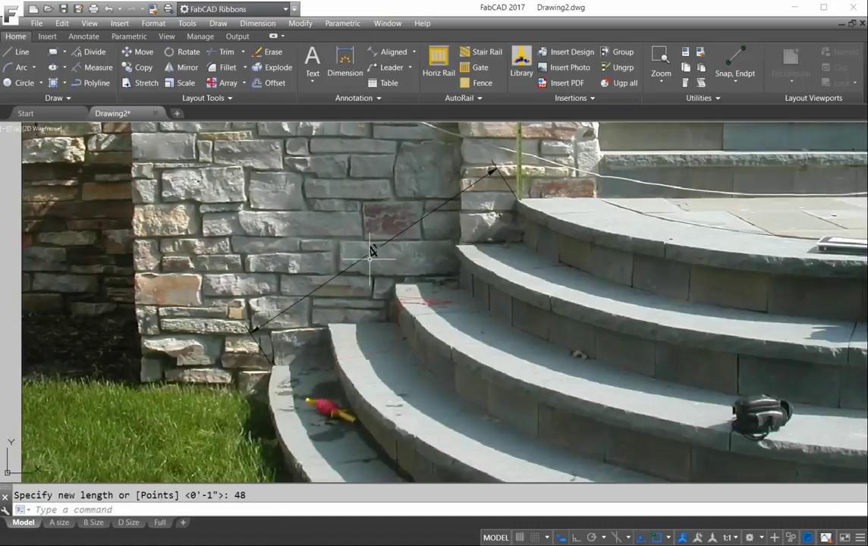
{"action": "scroll", "coordinate": [371, 256], "scroll_direction": "down", "scroll_amount": 4}
{"action": "scroll", "coordinate": [371, 255], "scroll_direction": "up", "scroll_amount": 5}
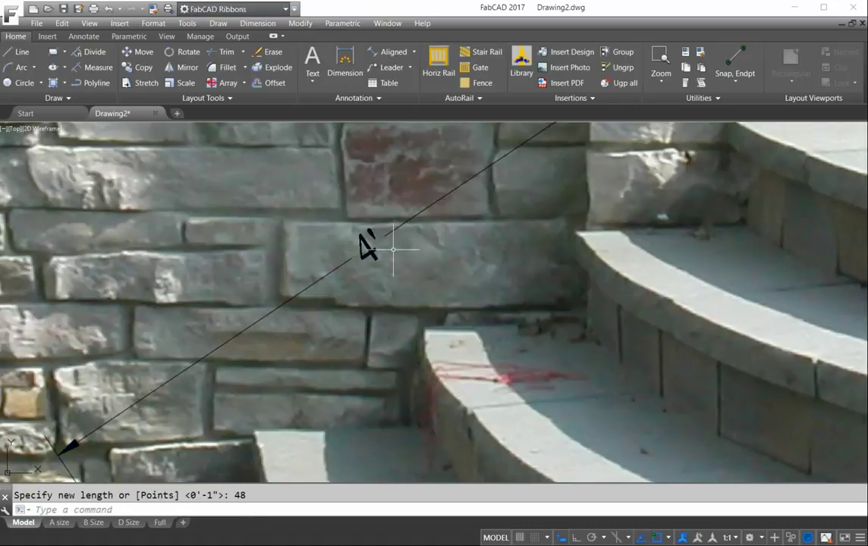
{"action": "scroll", "coordinate": [392, 247], "scroll_direction": "down", "scroll_amount": 2}
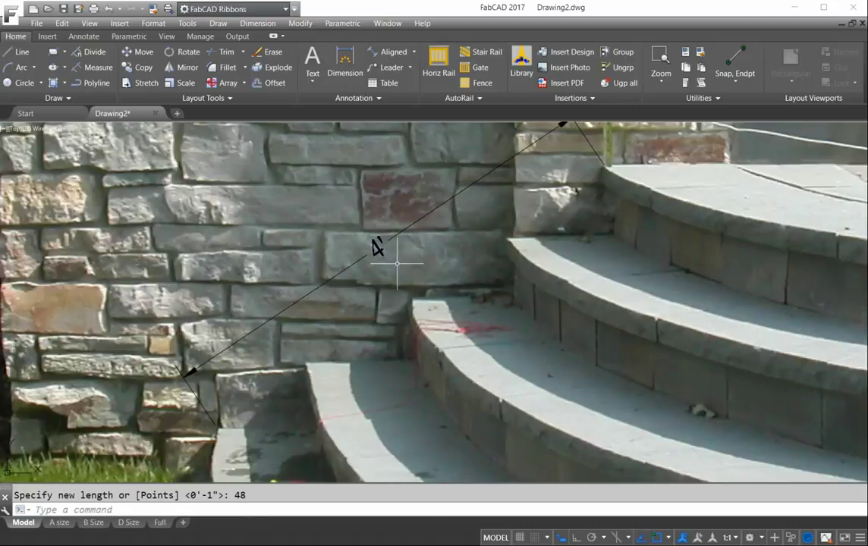
{"action": "scroll", "coordinate": [469, 340], "scroll_direction": "down", "scroll_amount": 5}
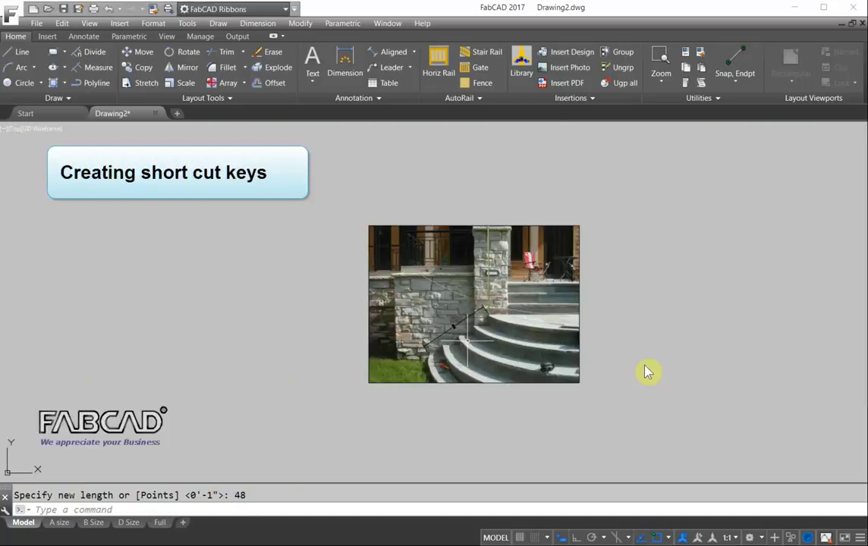
{"action": "type", "text": "co"}
{"action": "key", "text": "Return"}
{"action": "key", "text": "Return"}
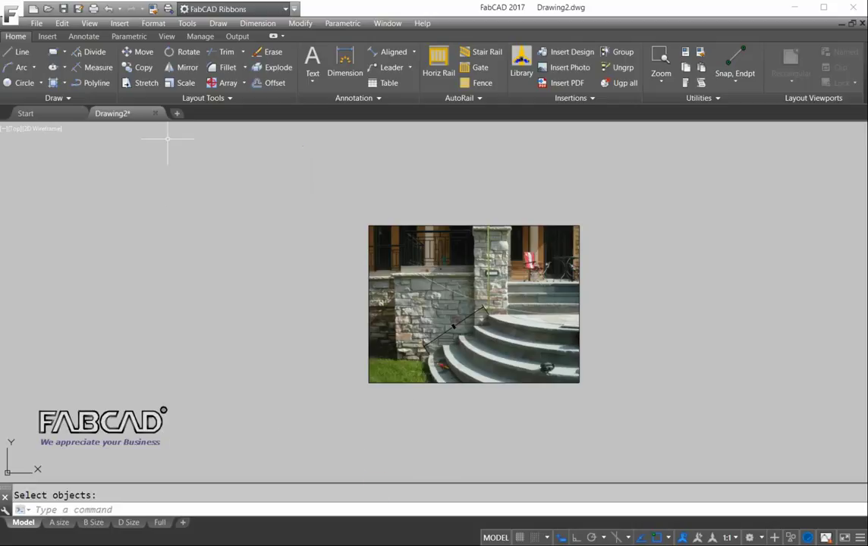
Step: Open the command alias file Fabcad.pgp to view its definitions, and close it without editing
{"action": "left_click", "coordinate": [201, 36]}
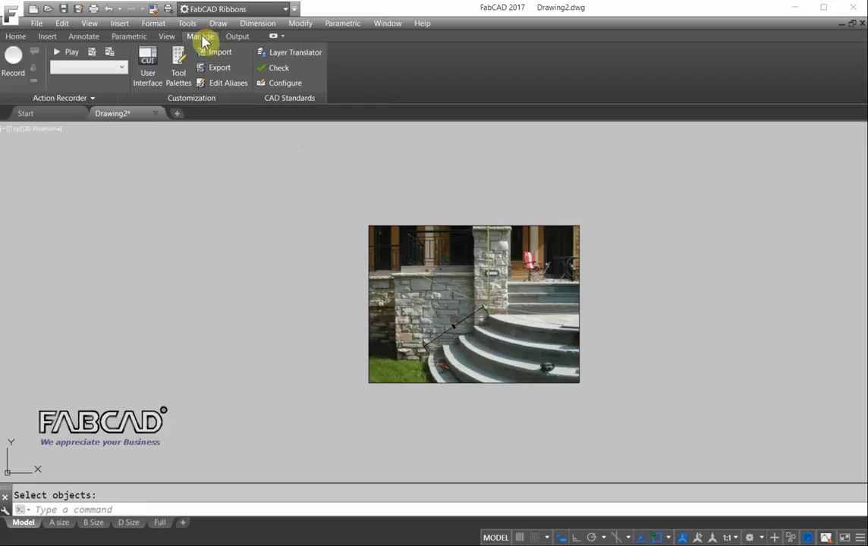
{"action": "left_click", "coordinate": [227, 84]}
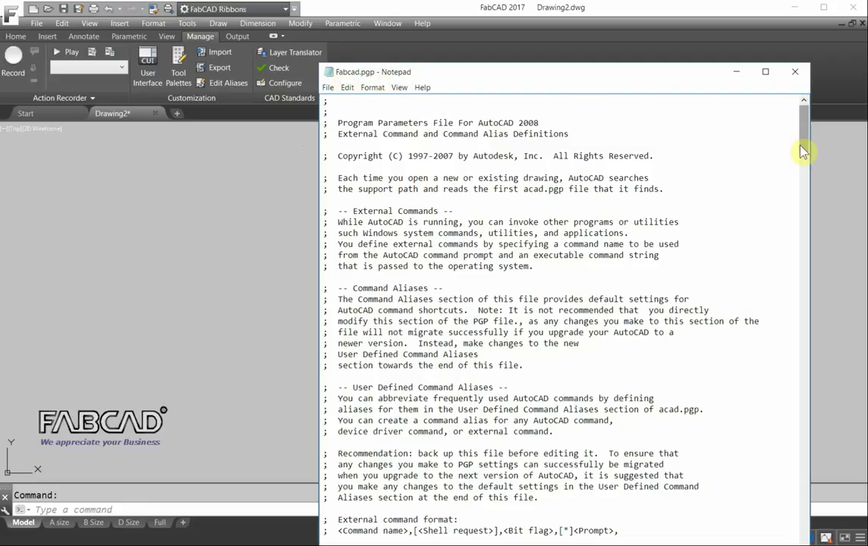
{"action": "left_click", "coordinate": [798, 73]}
Step: Switch to File Explorer and open the folder C:\Program Files\FabCAD\FabCAD 2017\Support
{"action": "key", "text": "super+e"}
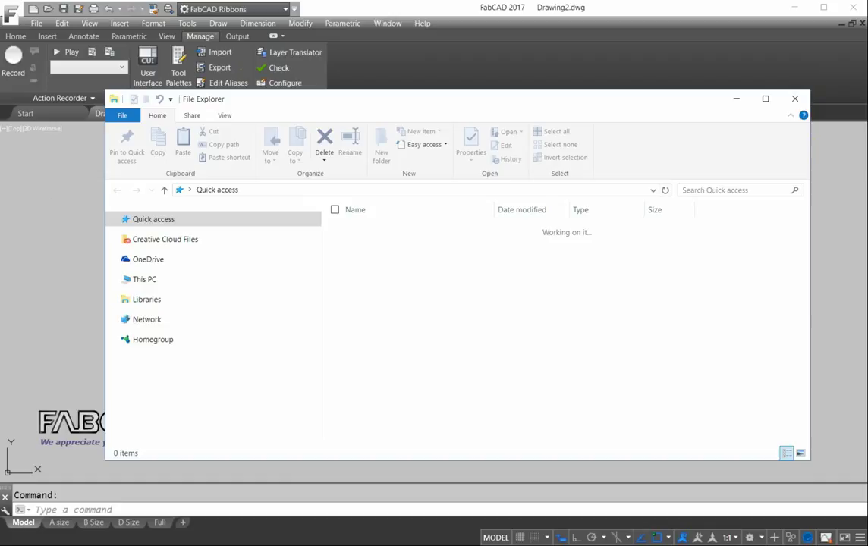
{"action": "left_click_drag", "start_coordinate": [322, 317], "coordinate": [320, 393]}
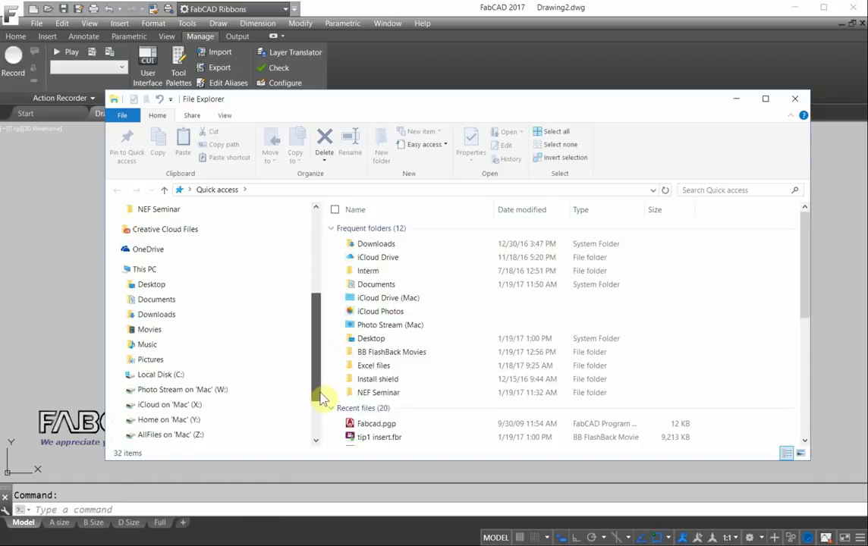
{"action": "left_click", "coordinate": [119, 376]}
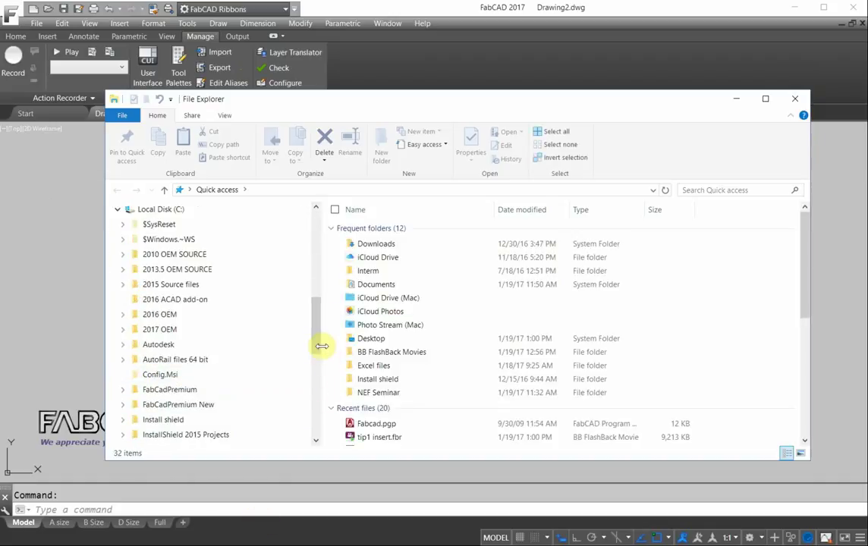
{"action": "left_click_drag", "start_coordinate": [319, 345], "coordinate": [314, 374]}
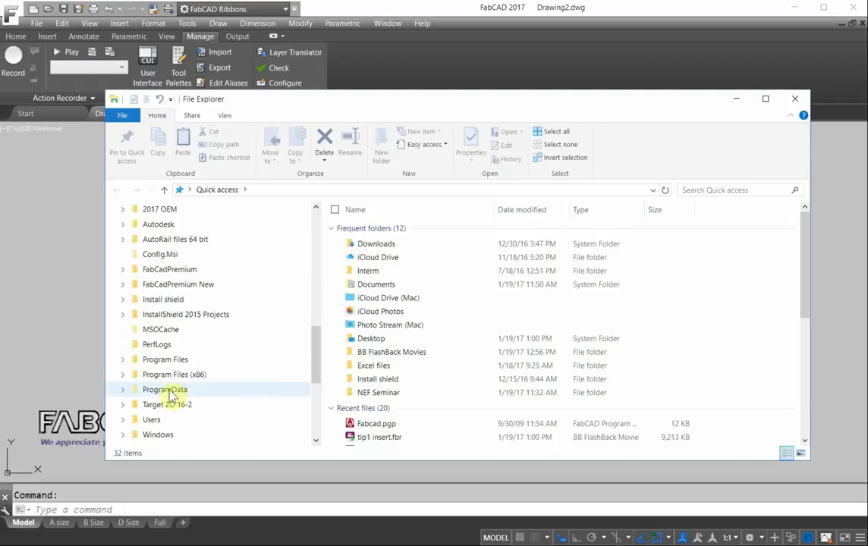
{"action": "left_click", "coordinate": [124, 360]}
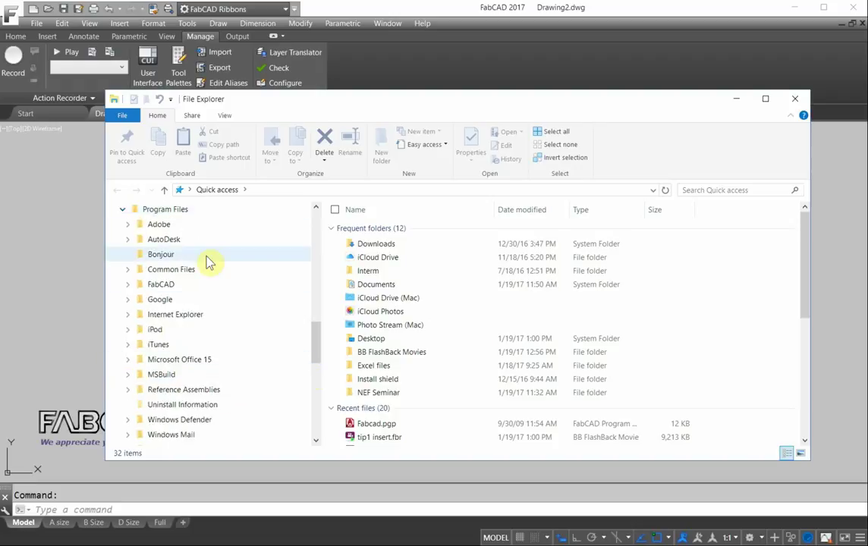
{"action": "left_click", "coordinate": [127, 284]}
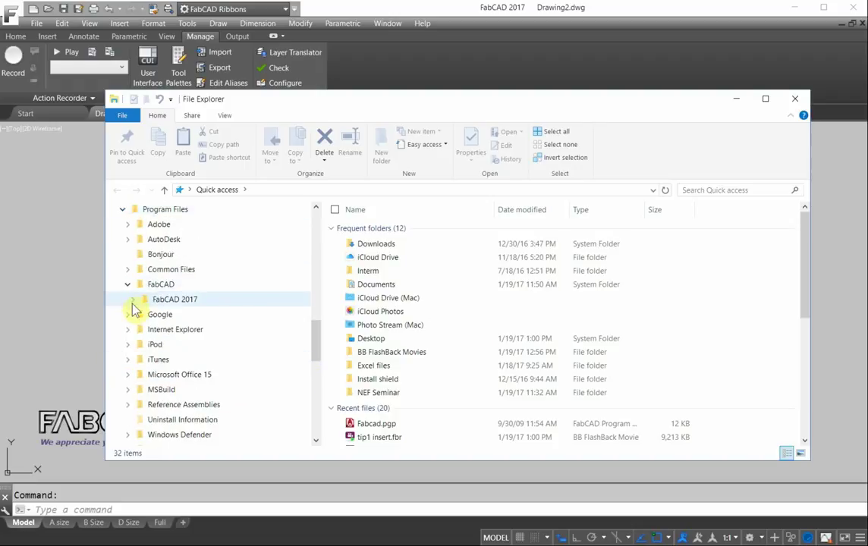
{"action": "left_click", "coordinate": [134, 302]}
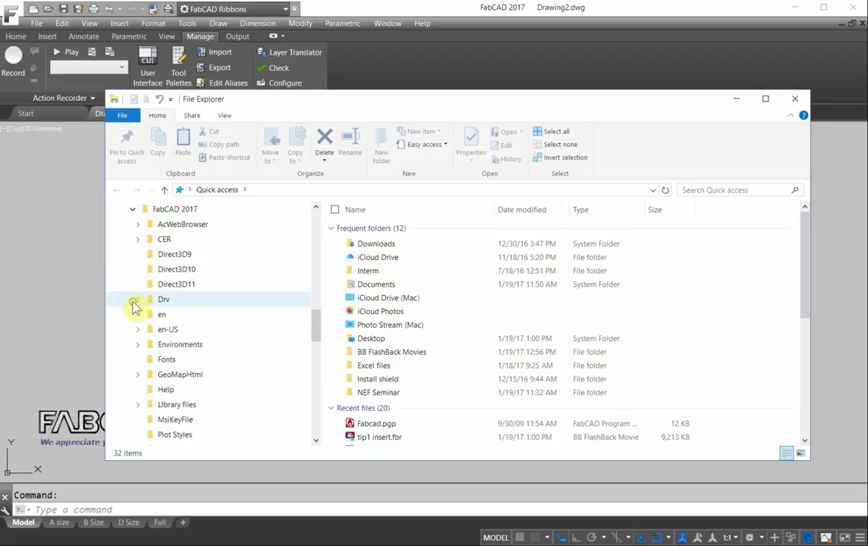
{"action": "left_click_drag", "start_coordinate": [316, 335], "coordinate": [321, 354]}
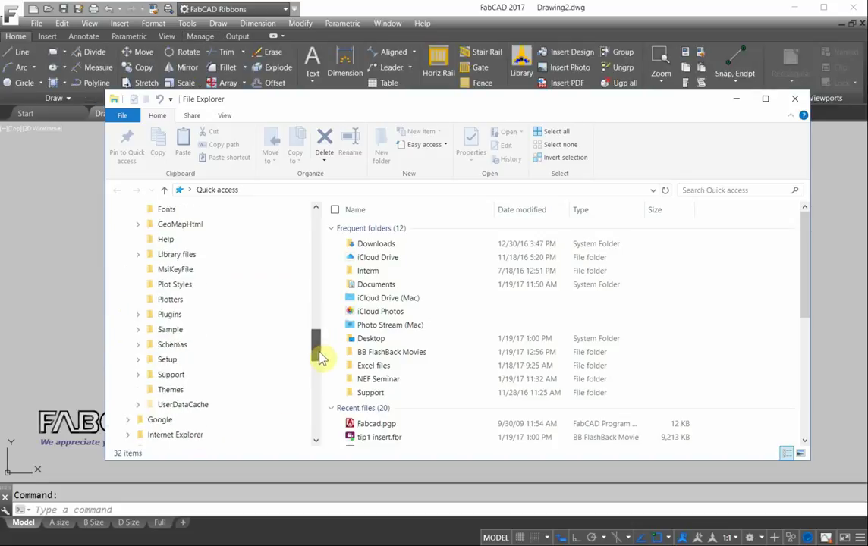
{"action": "left_click", "coordinate": [172, 375]}
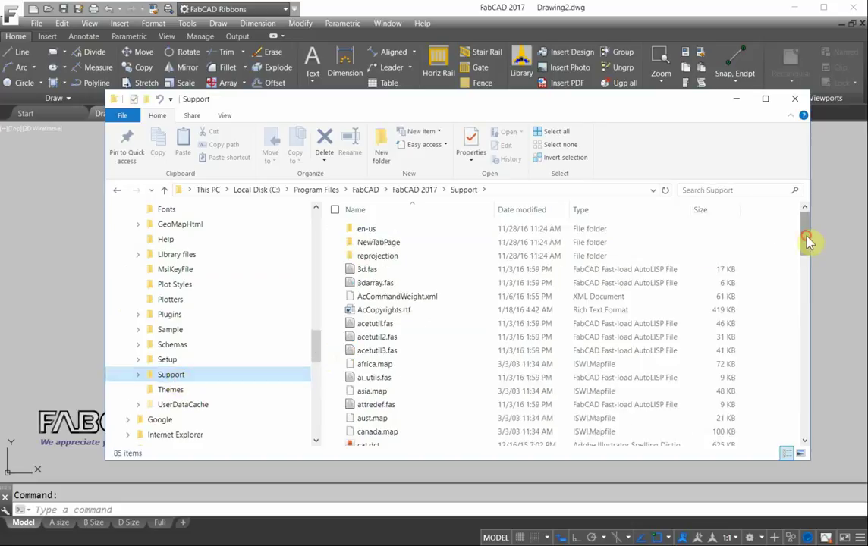
Step: Find the program parameters file Fabcad.pgp in the Support folder and open it in Notepad
{"action": "left_click_drag", "start_coordinate": [809, 241], "coordinate": [794, 320]}
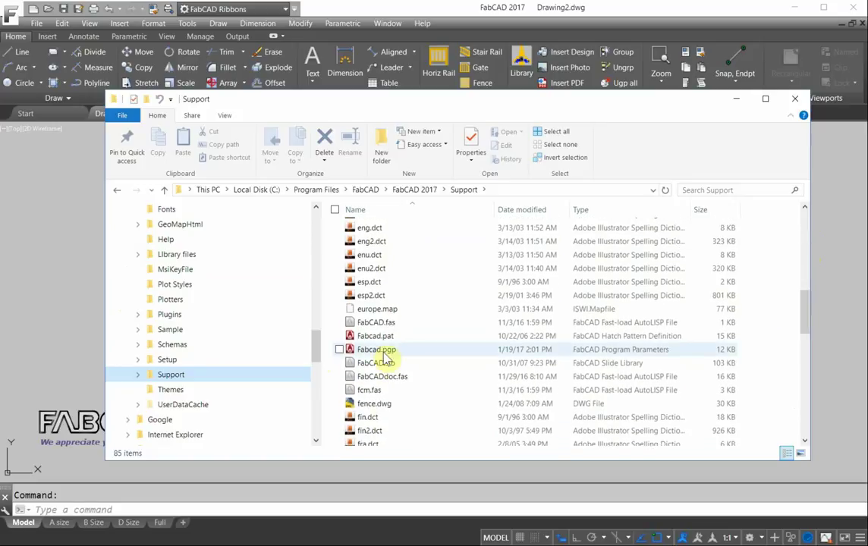
{"action": "left_click", "coordinate": [384, 353]}
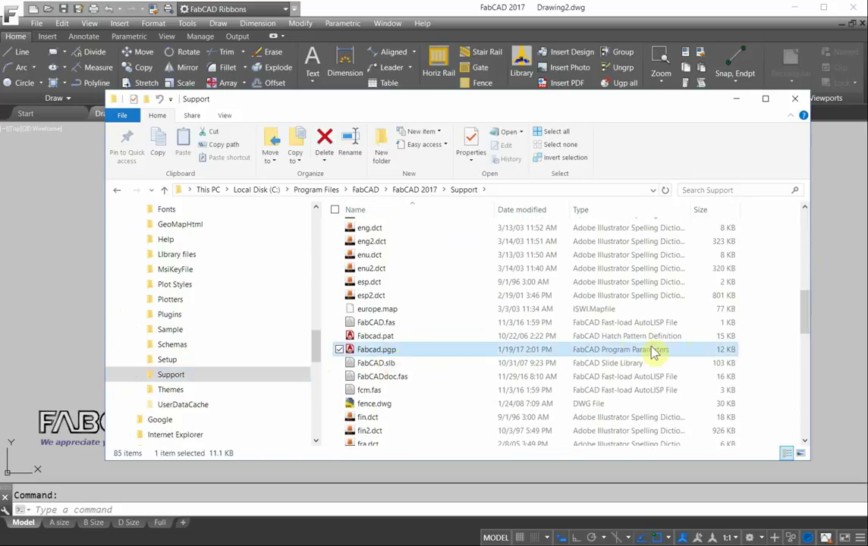
{"action": "double_click", "coordinate": [365, 352]}
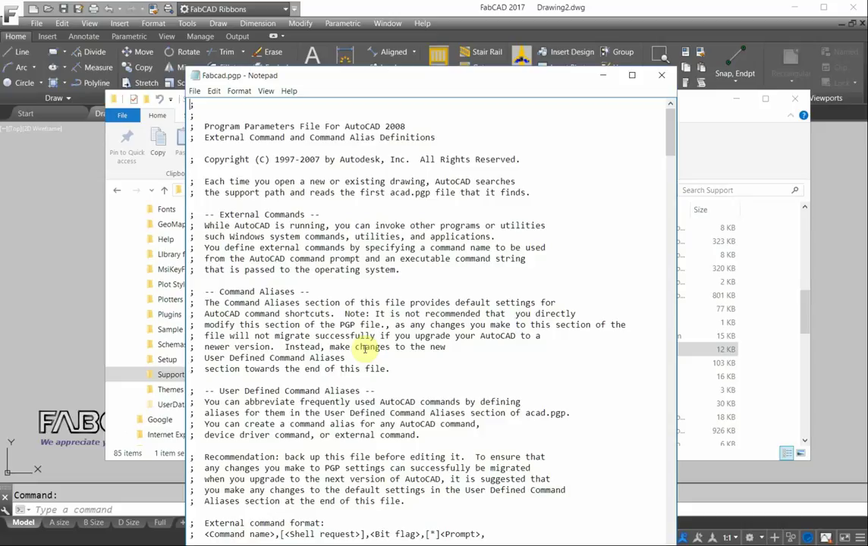
Step: Add the alias line "C, *Circle" on a new line directly below the ZOOM entry of the command alias list
{"action": "left_click_drag", "start_coordinate": [668, 135], "coordinate": [646, 258]}
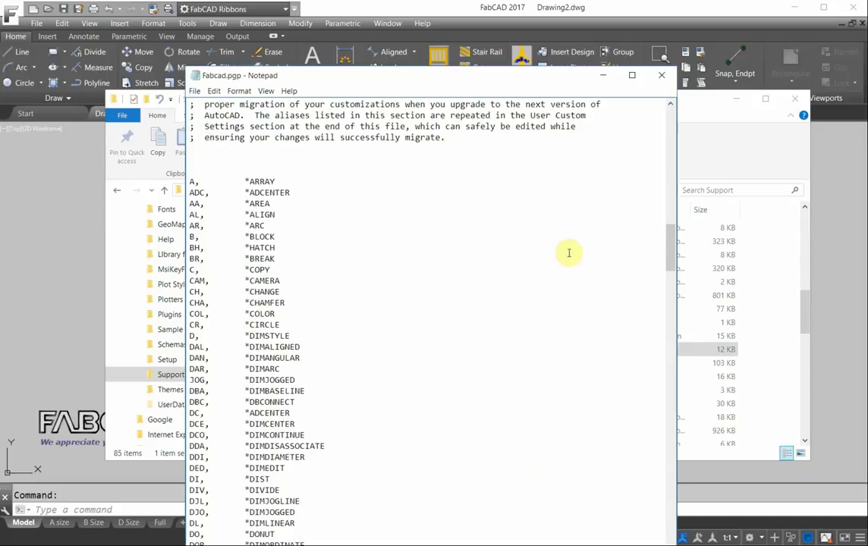
{"action": "left_click_drag", "start_coordinate": [673, 255], "coordinate": [671, 431]}
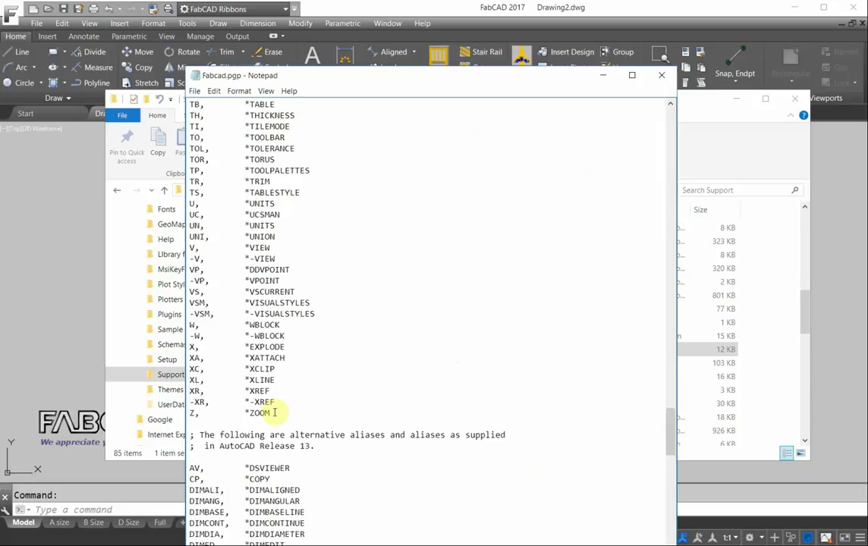
{"action": "left_click", "coordinate": [335, 409]}
{"action": "key", "text": "Return"}
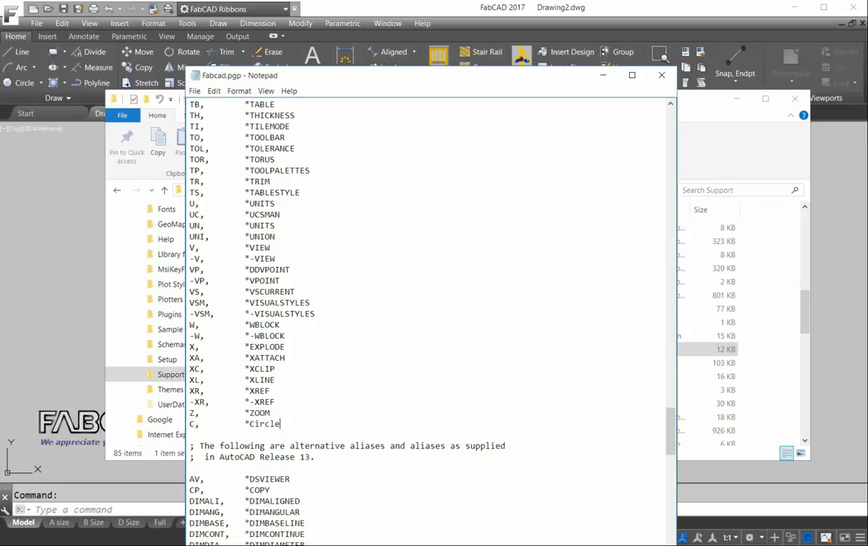
Step: Save the edited Fabcad.pgp under its existing name and close it, returning to the FabCAD drawing
{"action": "left_click", "coordinate": [194, 92]}
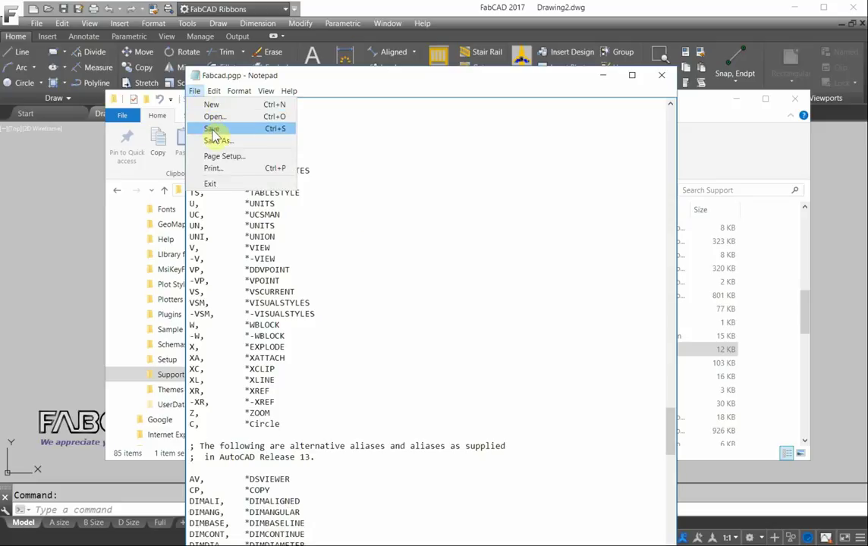
{"action": "left_click", "coordinate": [213, 128]}
{"action": "left_click", "coordinate": [661, 75]}
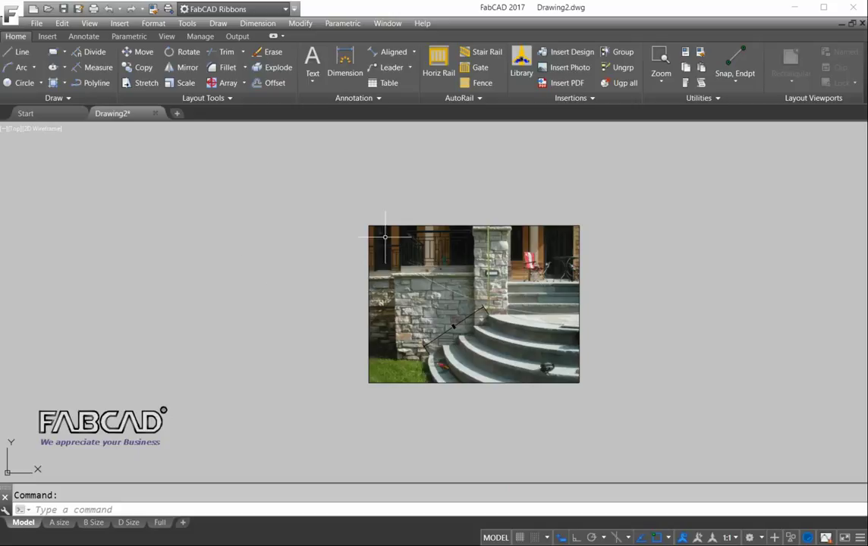
Step: Run REINIT with the PGP File option ticked to reload the command aliases
{"action": "scroll", "coordinate": [313, 278], "scroll_direction": "down", "scroll_amount": 4}
{"action": "scroll", "coordinate": [314, 278], "scroll_direction": "up", "scroll_amount": 4}
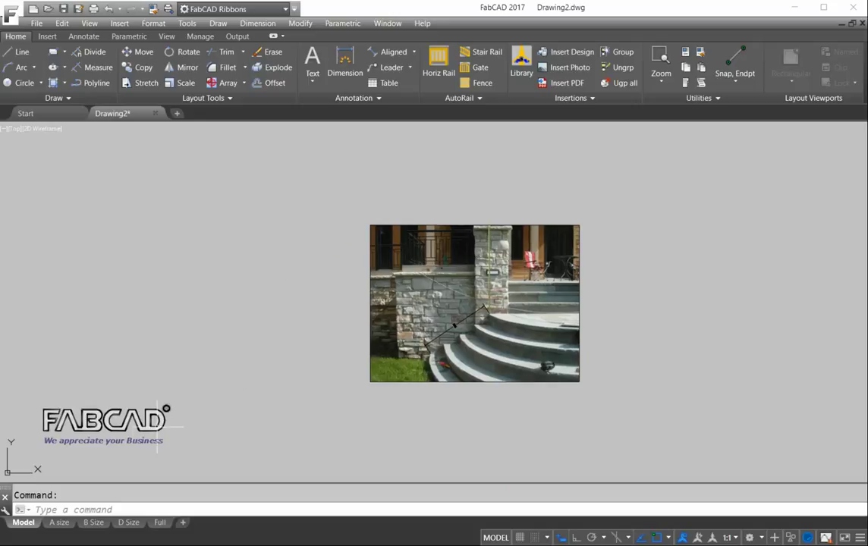
{"action": "left_click", "coordinate": [69, 510]}
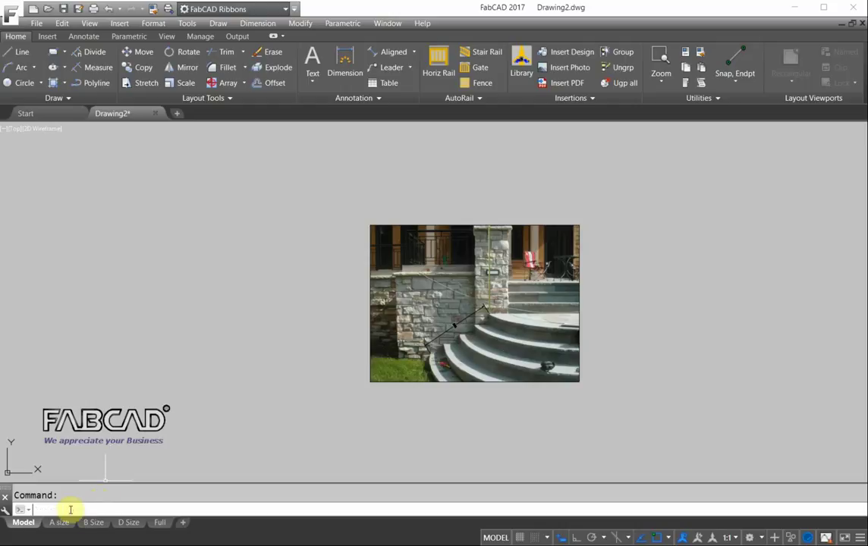
{"action": "type", "text": "rei"}
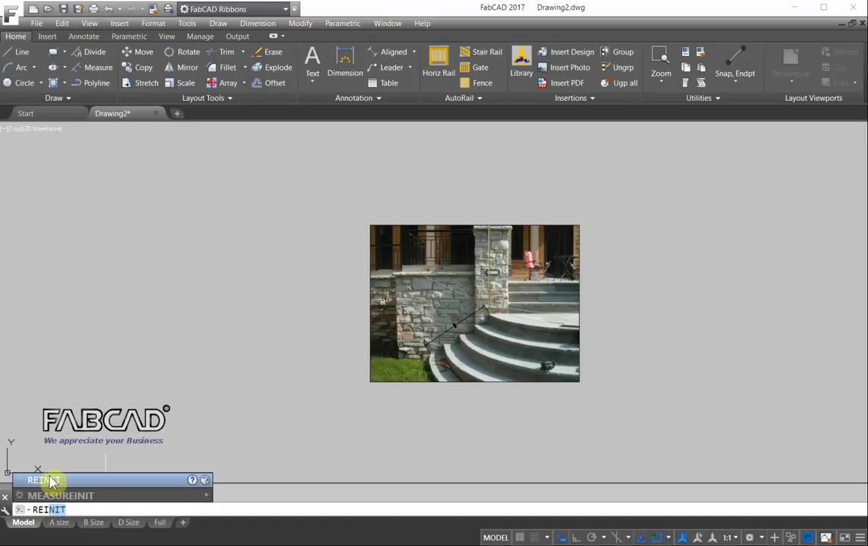
{"action": "left_click", "coordinate": [47, 483]}
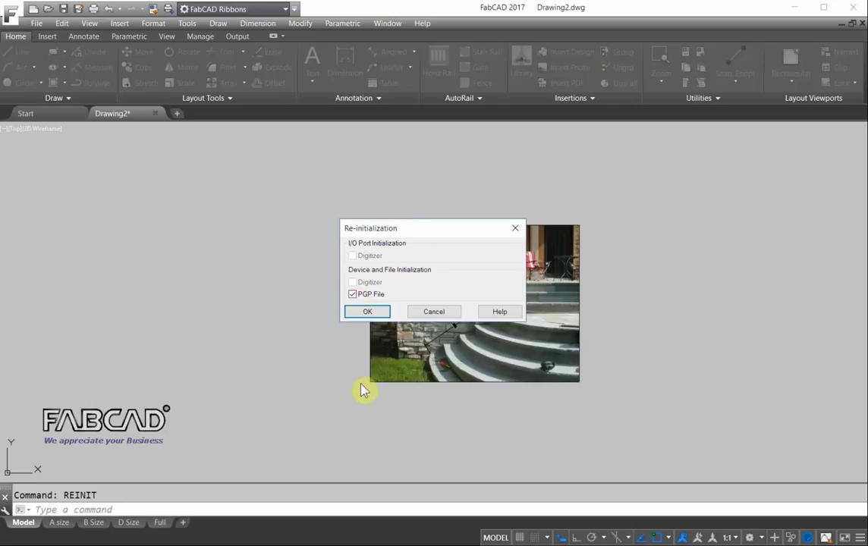
{"action": "left_click", "coordinate": [367, 312]}
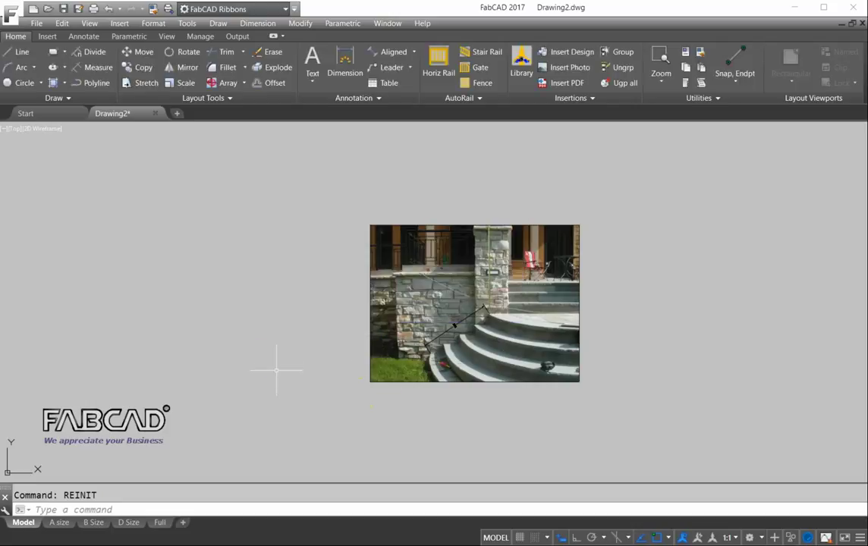
Step: Draw a circle in the empty area beside the photo, starting the command with the alias C
{"action": "type", "text": "c"}
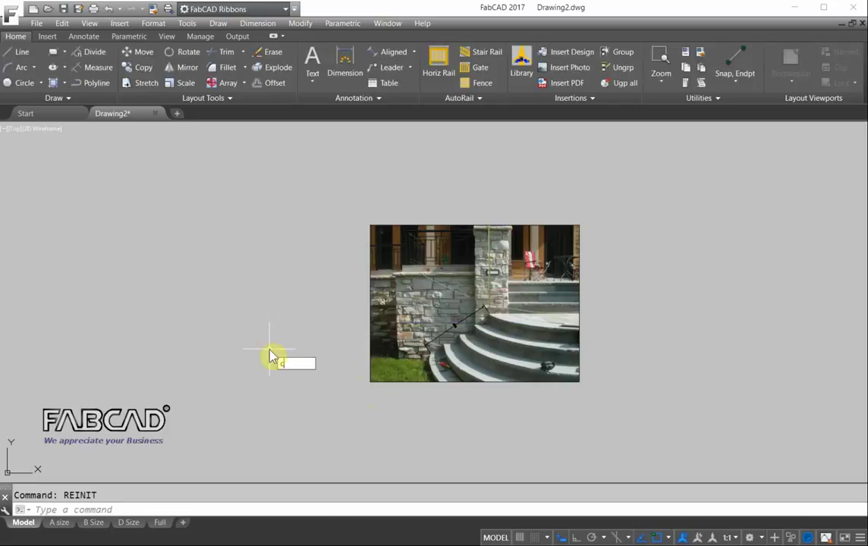
{"action": "key", "text": "Return"}
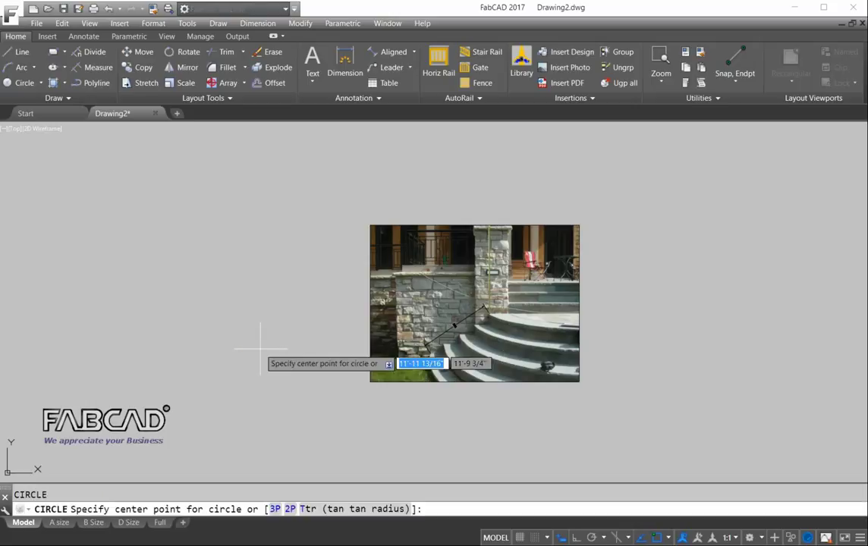
{"action": "left_click", "coordinate": [168, 262]}
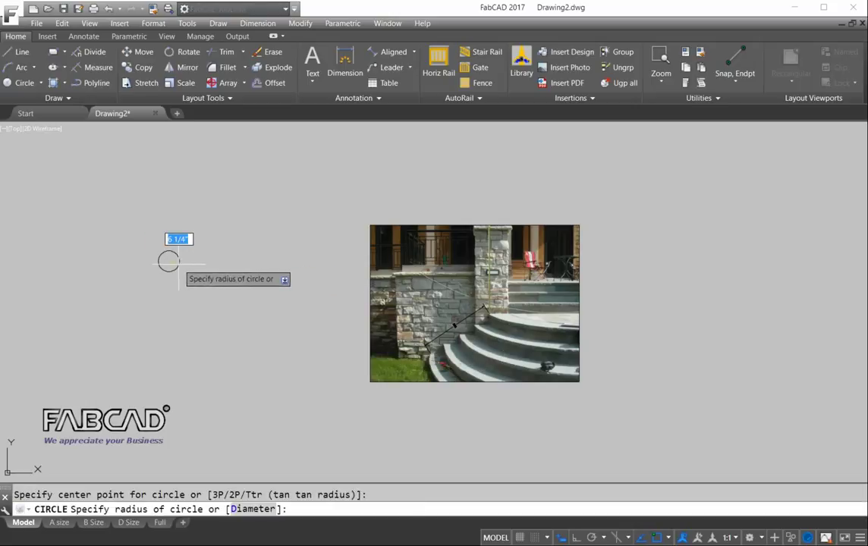
{"action": "left_click", "coordinate": [223, 291]}
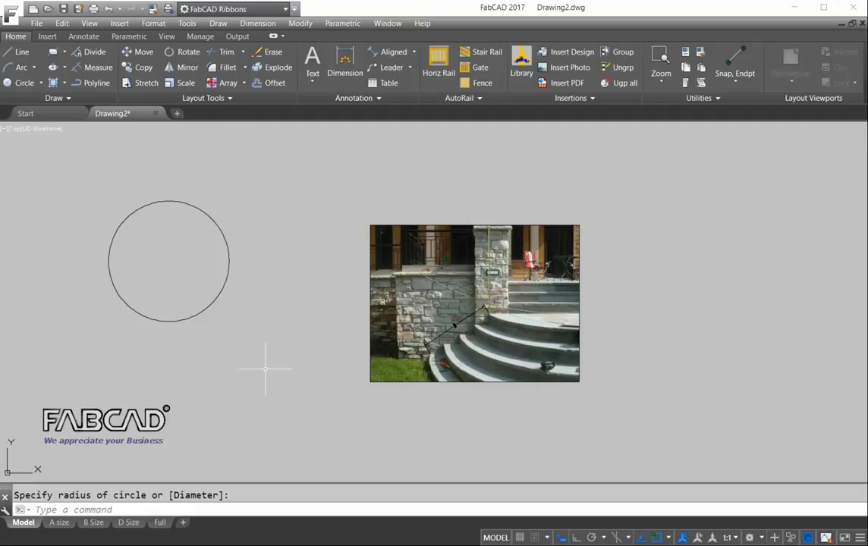
Step: Regenerate the model with the REGEN command to smooth the enlarged circle's display
{"action": "scroll", "coordinate": [272, 362], "scroll_direction": "down", "scroll_amount": 2}
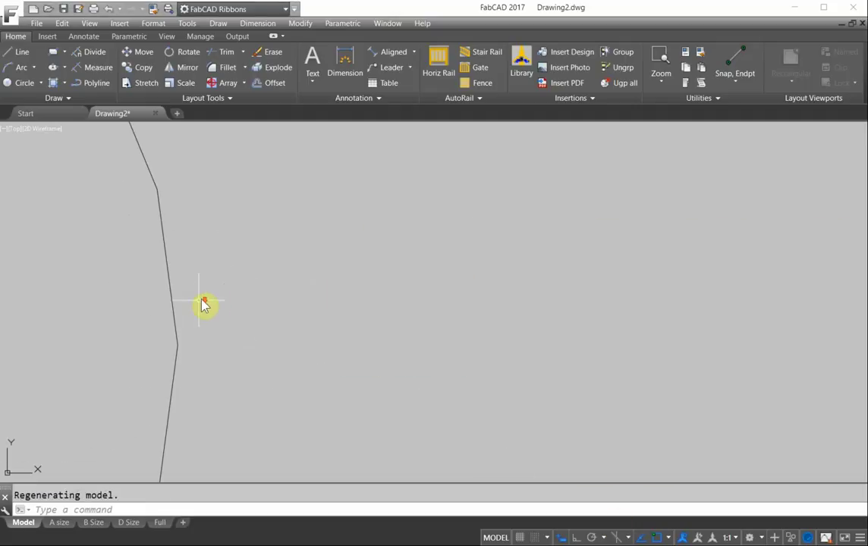
{"action": "scroll", "coordinate": [203, 302], "scroll_direction": "down", "scroll_amount": 5}
{"action": "scroll", "coordinate": [237, 299], "scroll_direction": "up", "scroll_amount": 4}
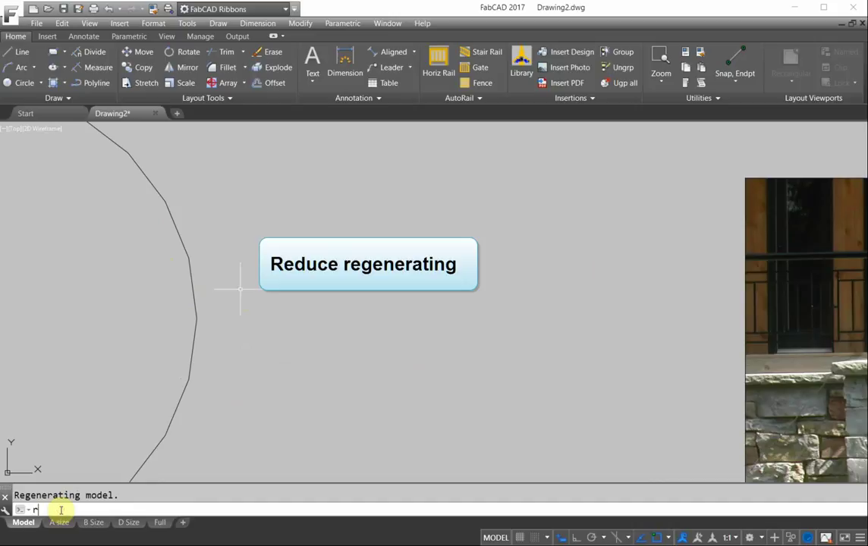
{"action": "type", "text": "egen"}
{"action": "key", "text": "Return"}
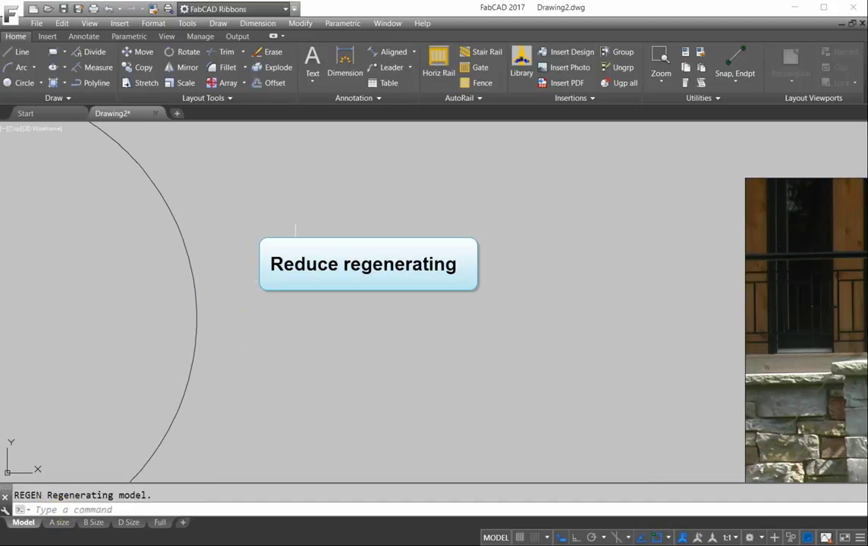
{"action": "scroll", "coordinate": [366, 228], "scroll_direction": "down", "scroll_amount": 3}
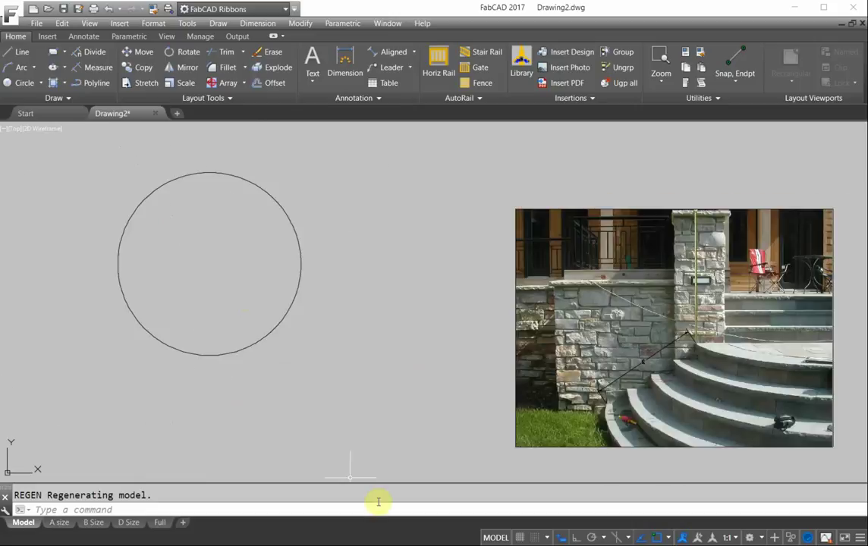
Step: Set the arc and circle smoothness to 10000 in the display options, and apply and accept the change
{"action": "right_click", "coordinate": [404, 494]}
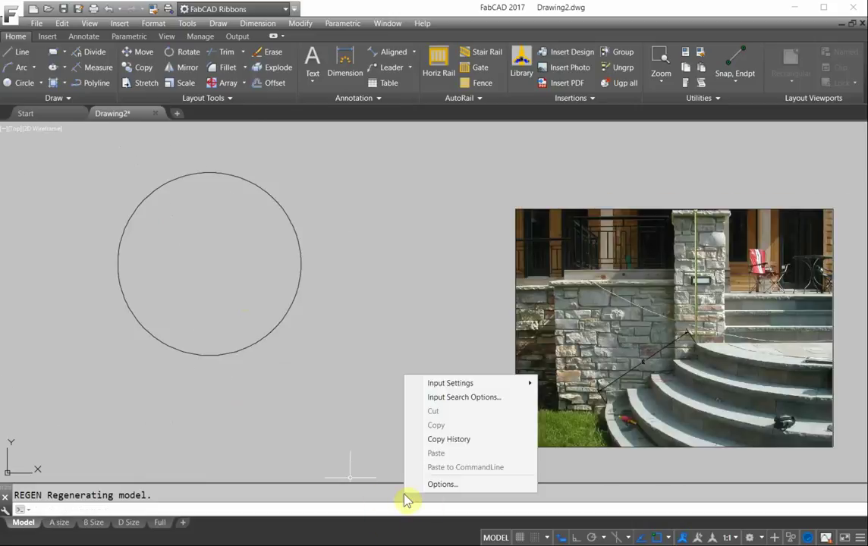
{"action": "left_click", "coordinate": [440, 485]}
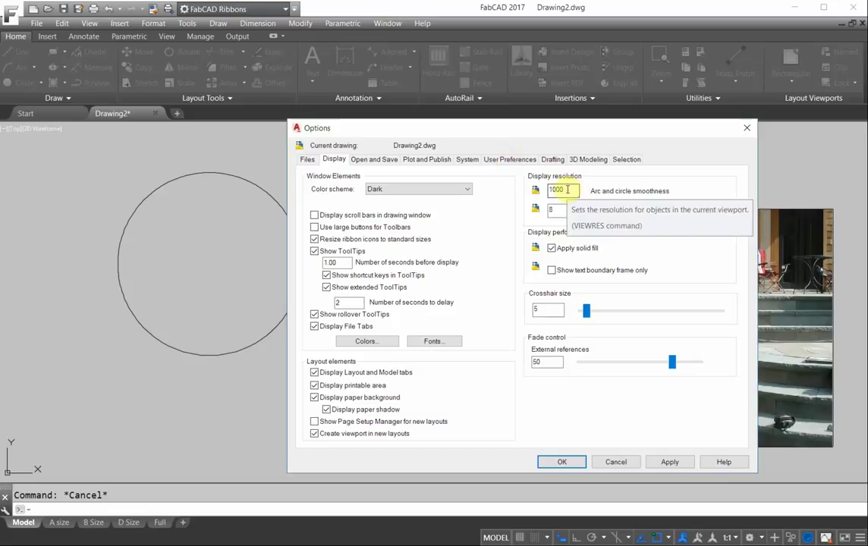
{"action": "left_click", "coordinate": [377, 161]}
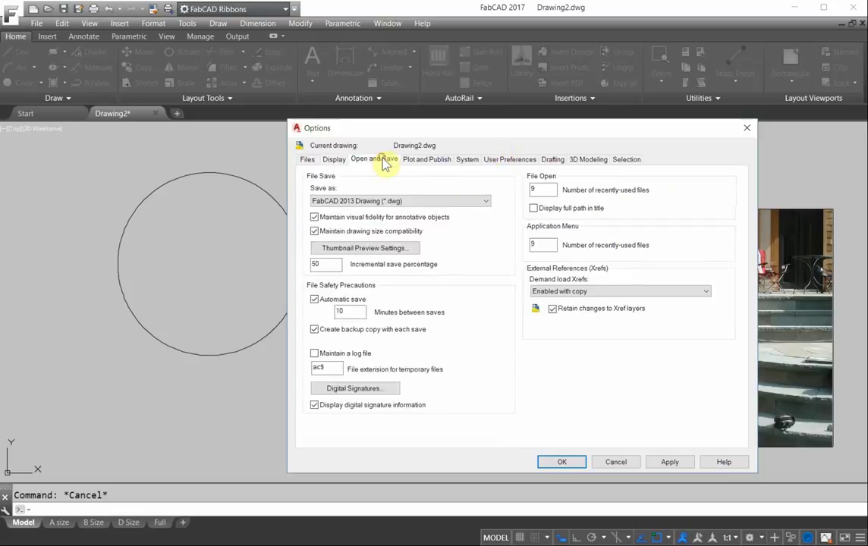
{"action": "left_click", "coordinate": [338, 163]}
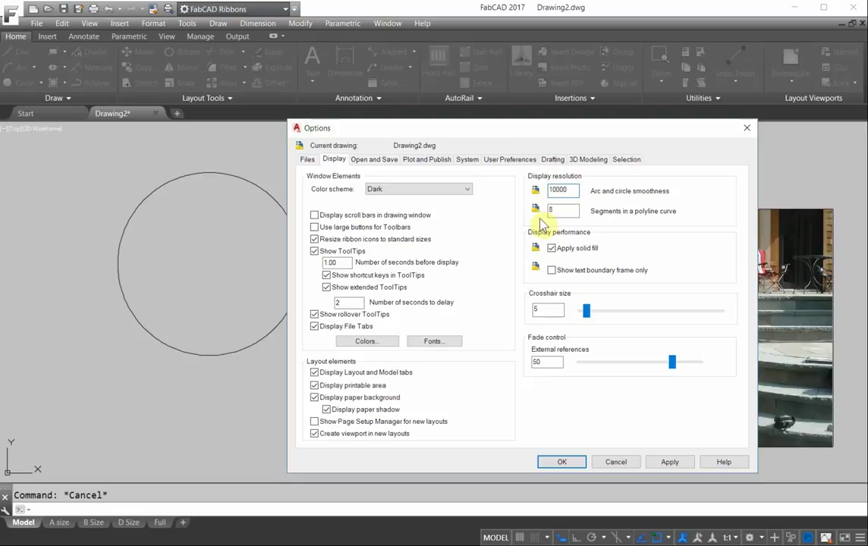
{"action": "left_click", "coordinate": [669, 461]}
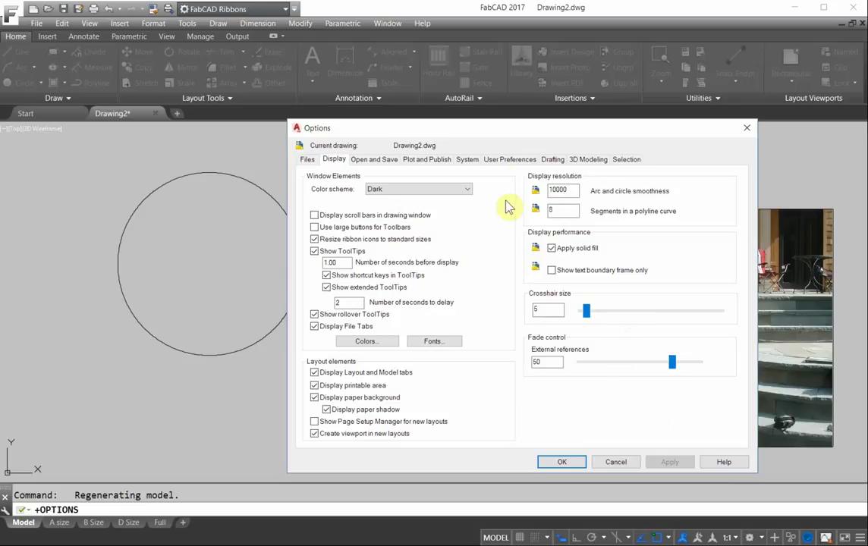
{"action": "left_click", "coordinate": [566, 191]}
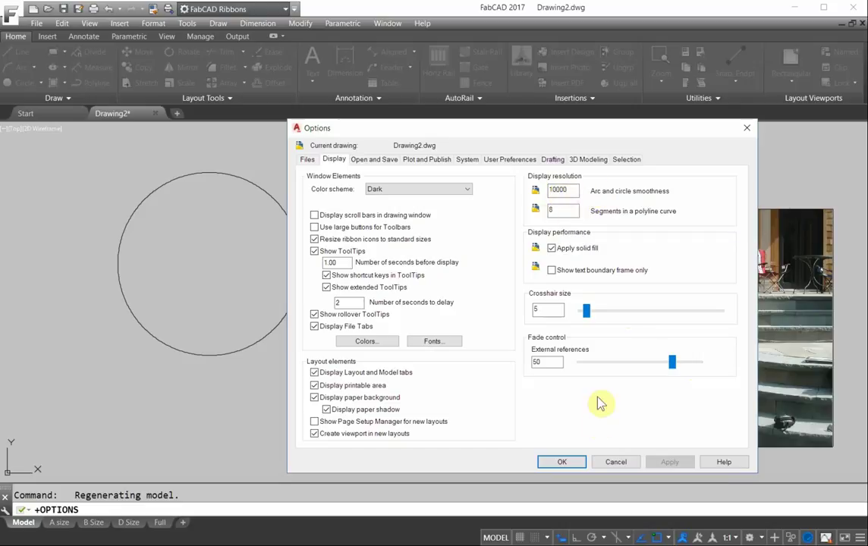
{"action": "left_click", "coordinate": [562, 463]}
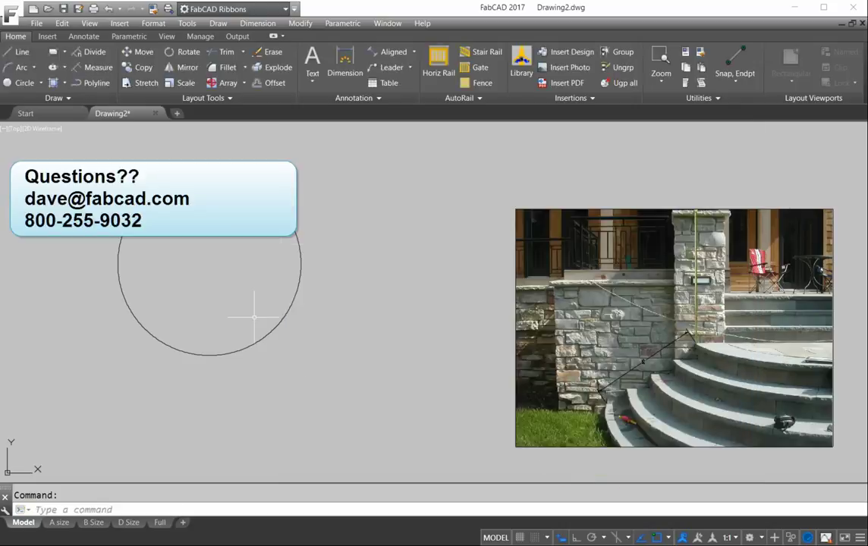
{"action": "scroll", "coordinate": [308, 230], "scroll_direction": "down", "scroll_amount": 5}
{"action": "scroll", "coordinate": [310, 232], "scroll_direction": "up", "scroll_amount": 10}
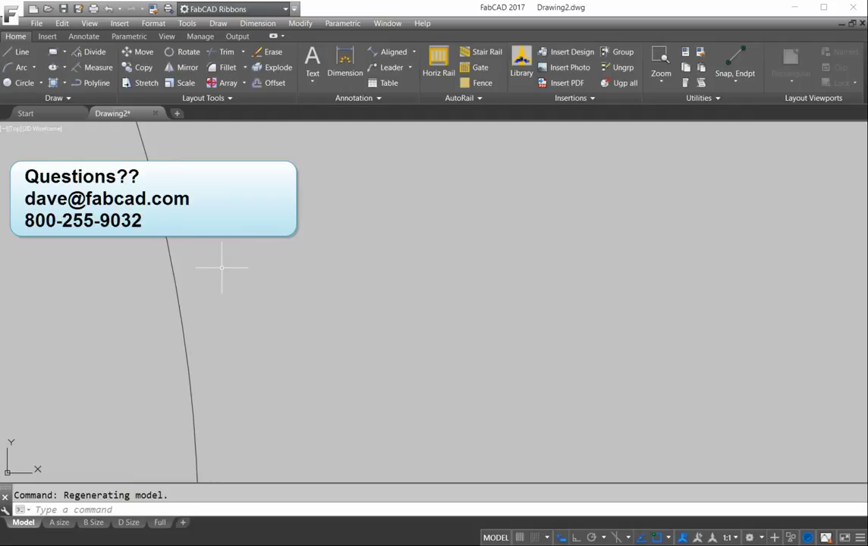
{"action": "scroll", "coordinate": [227, 252], "scroll_direction": "down", "scroll_amount": 5}
{"action": "scroll", "coordinate": [232, 271], "scroll_direction": "up", "scroll_amount": 4}
{"action": "scroll", "coordinate": [219, 271], "scroll_direction": "down", "scroll_amount": 3}
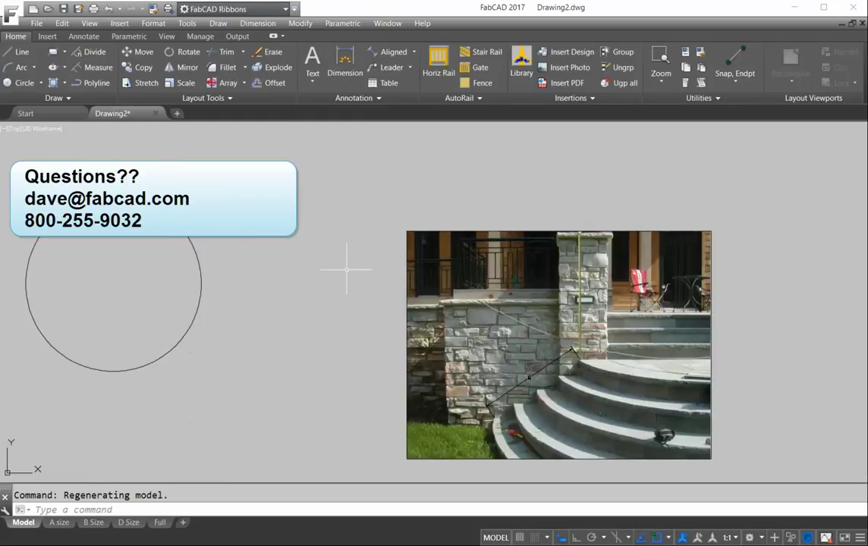